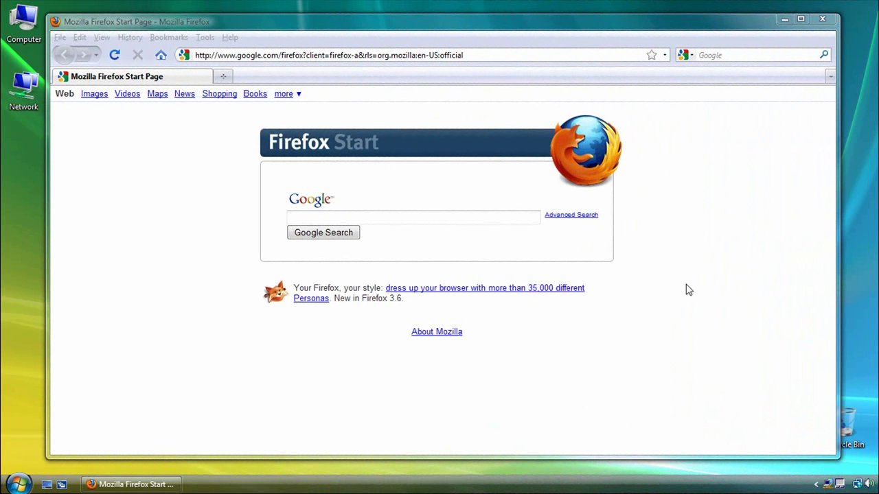
click(449, 55)
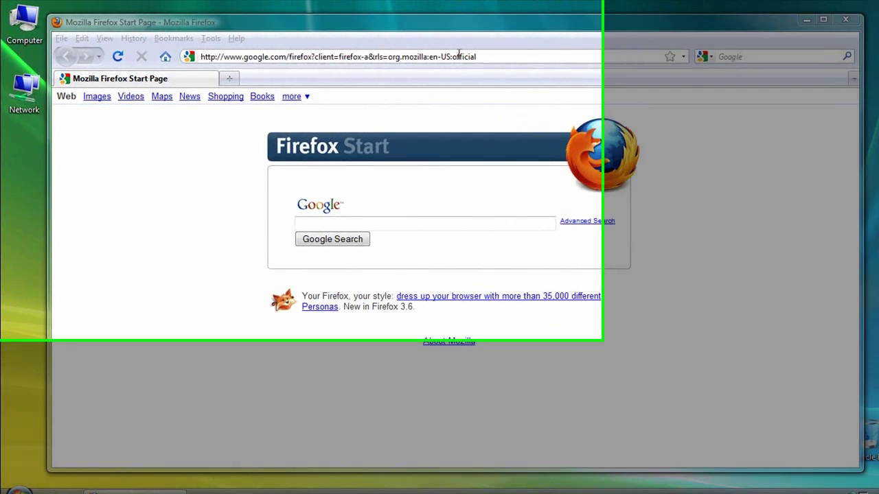
text(www.Team)
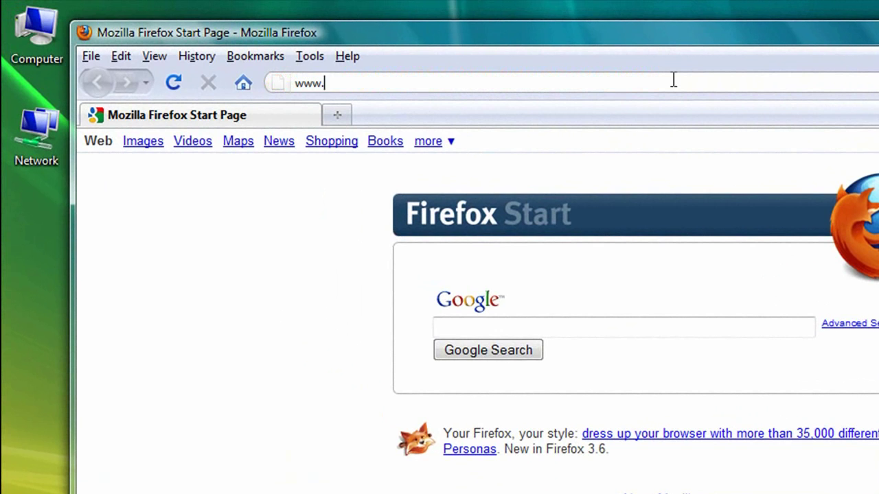
text(Speak.com)
key(Return)
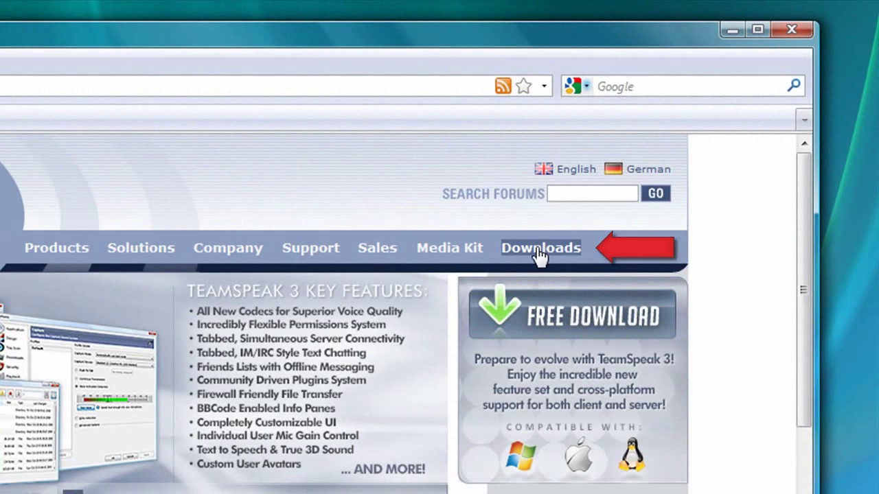
click(515, 251)
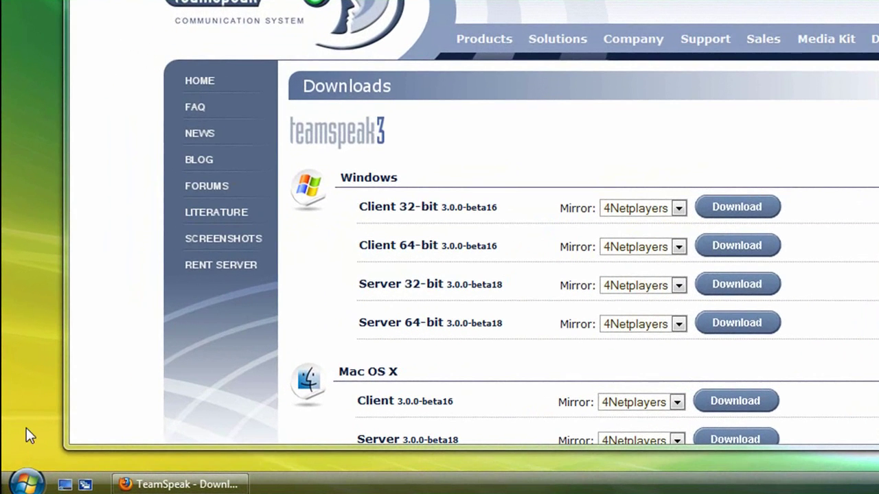
Check in the computer's system properties whether the operating system is 32-bit or 64-bit, closing the window when done
click(21, 474)
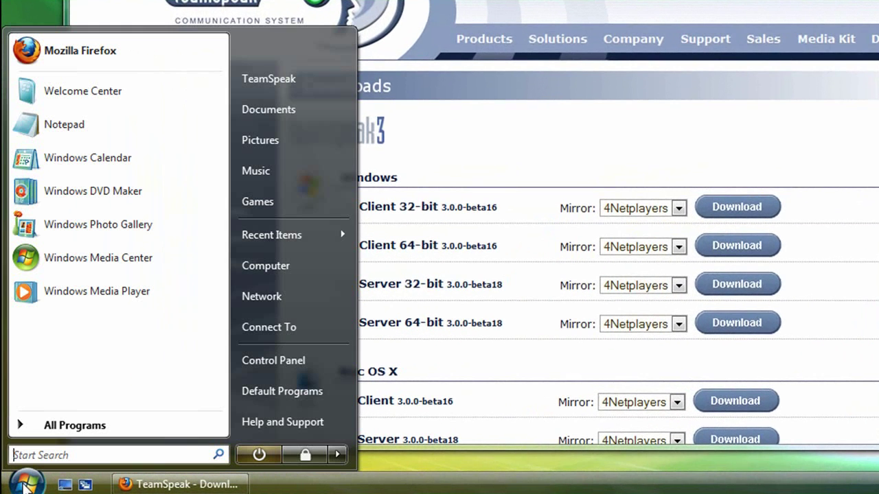
right_click(280, 269)
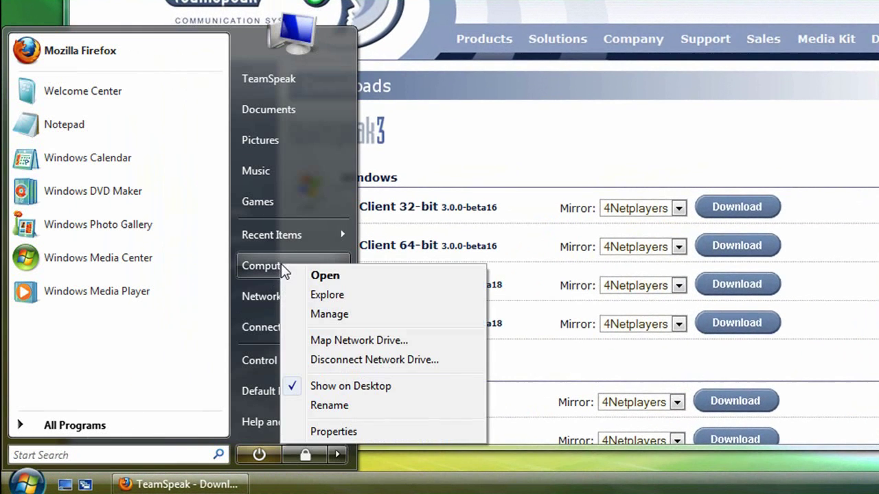
click(329, 431)
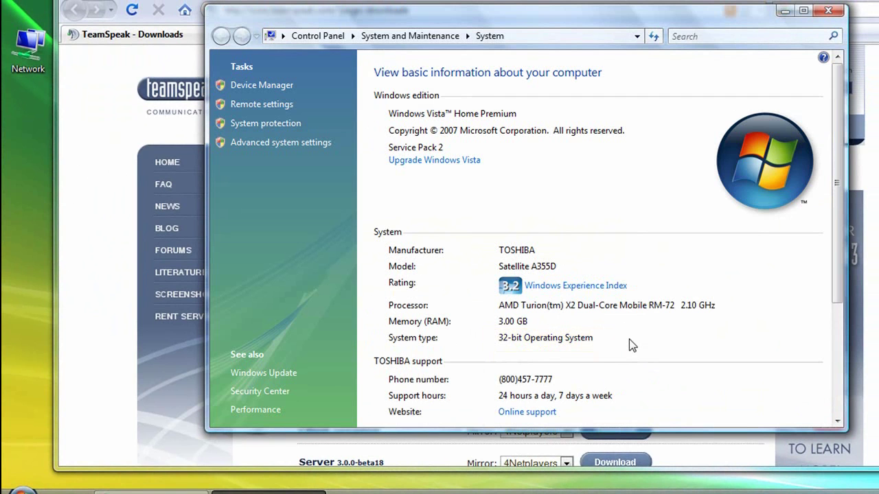
click(826, 10)
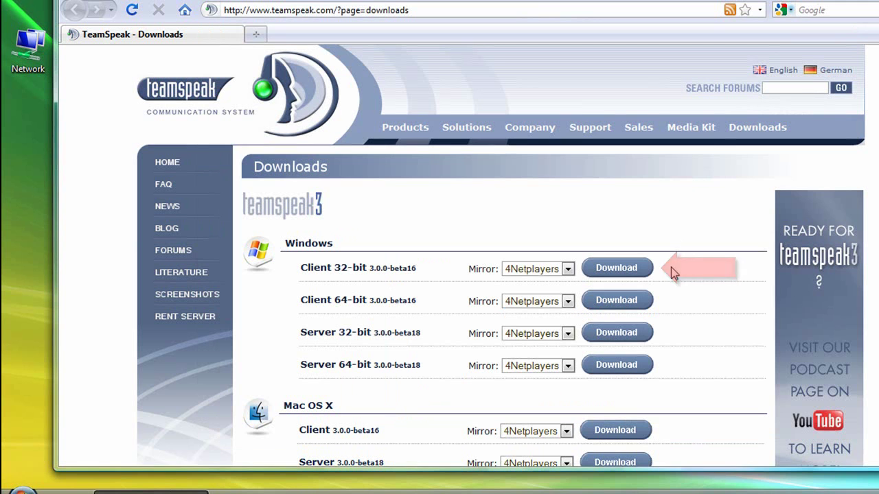
Request the Windows Client 32-bit download from the 4Netplayers mirror and agree to the end user license agreement
click(621, 268)
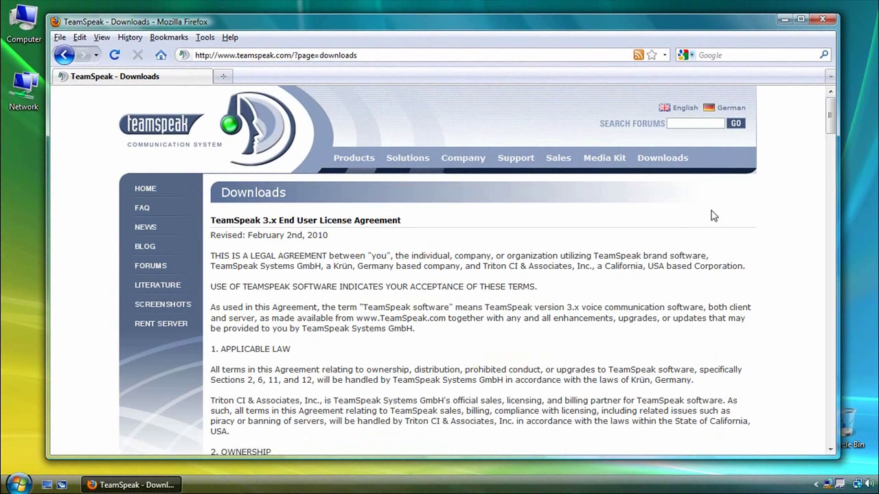
drag(829, 112, 828, 429)
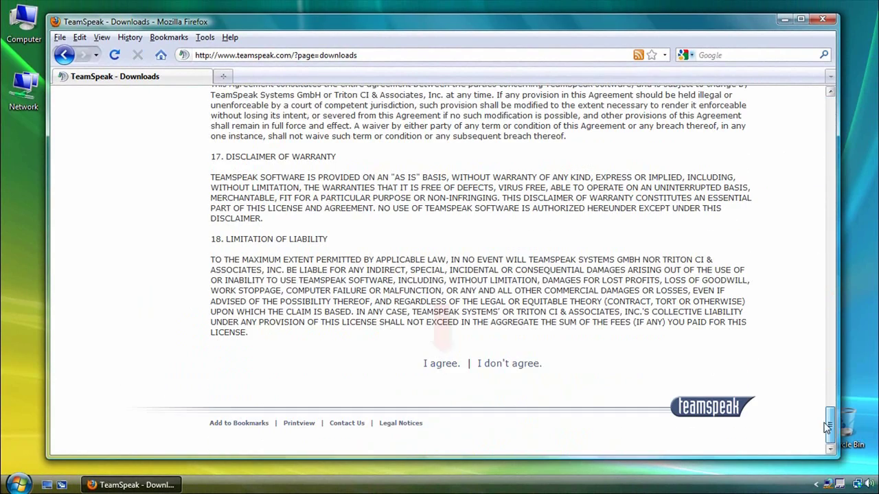
click(445, 367)
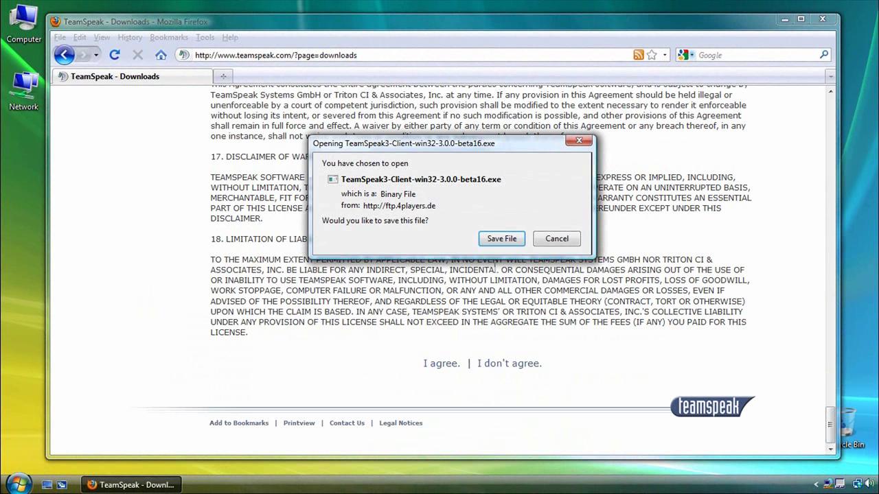
Save TeamSpeak3-Client-win32-3.0.0-beta16.exe to the Desktop and close the browser once the download finishes
click(507, 243)
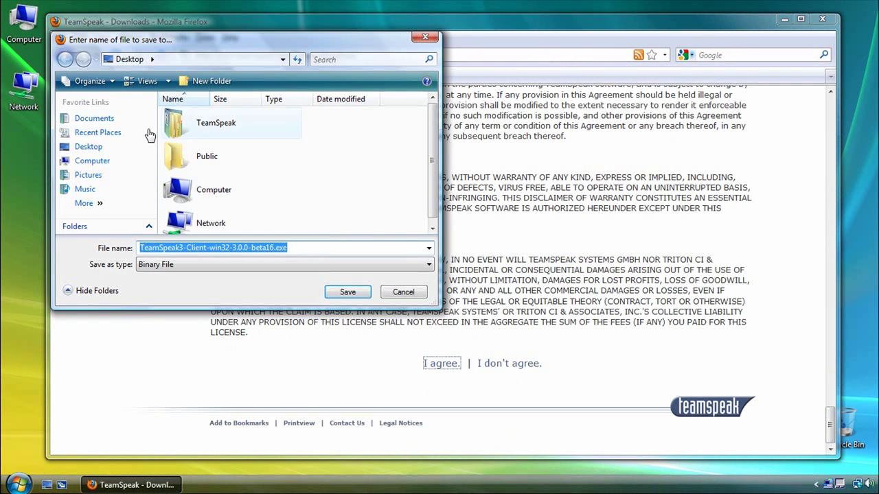
click(81, 148)
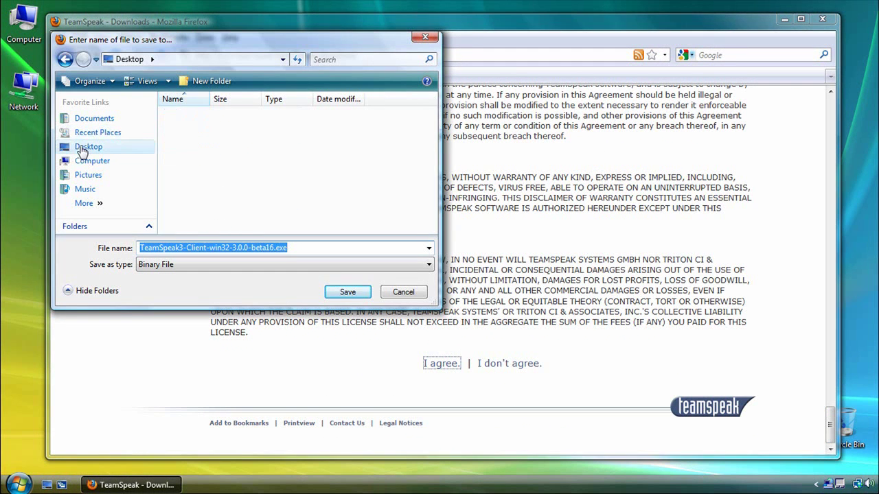
click(348, 294)
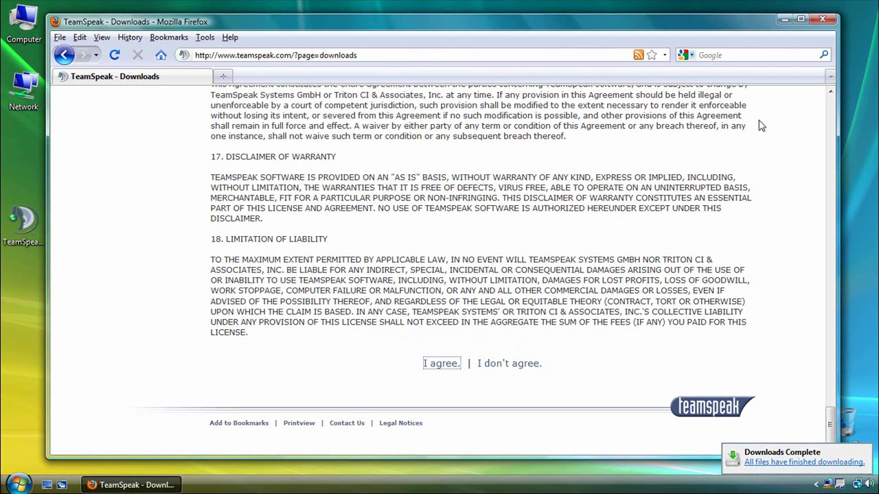
click(825, 23)
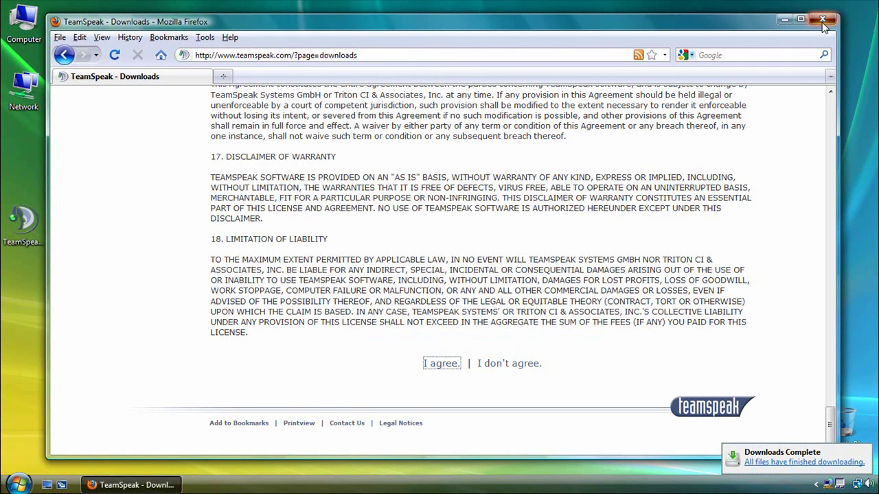
Run the downloaded TeamSpeak installer from the desktop and accept its license agreement
double_click(24, 219)
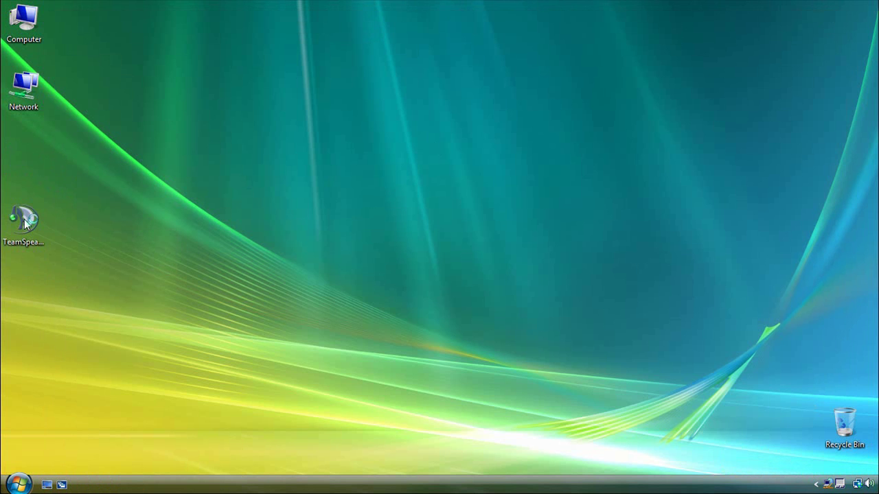
click(485, 254)
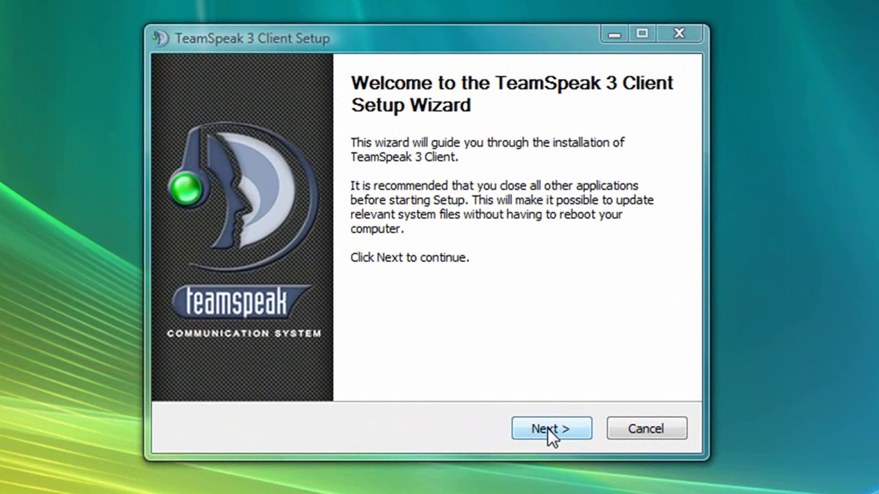
click(509, 346)
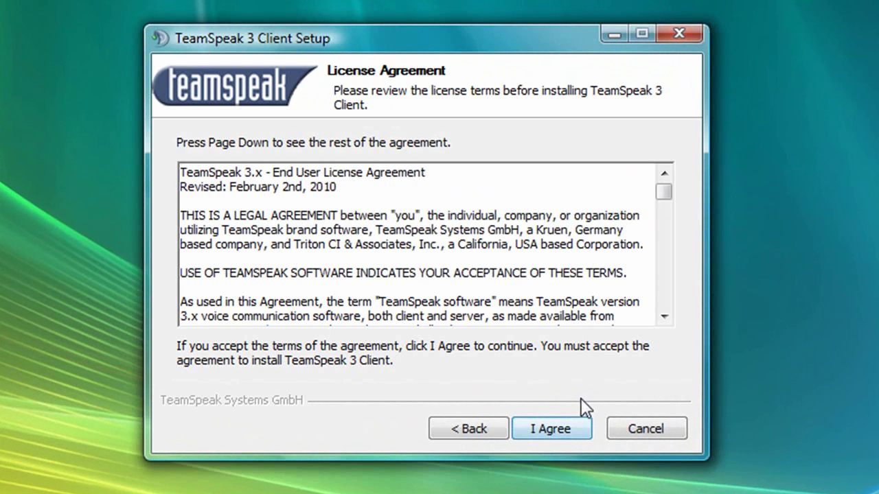
click(562, 431)
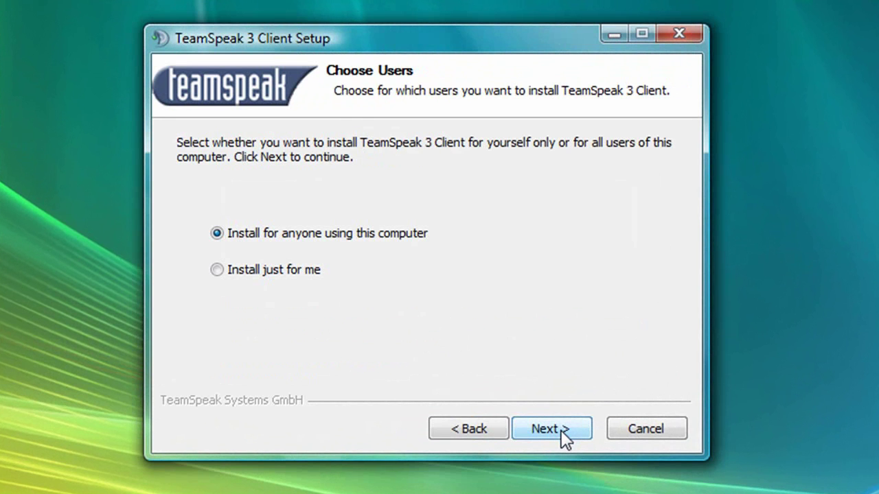
Install the client for anyone using this computer in C:\Program Files\TeamSpeak 3 Client, with separate user configurations and the default Start Menu folder
click(560, 429)
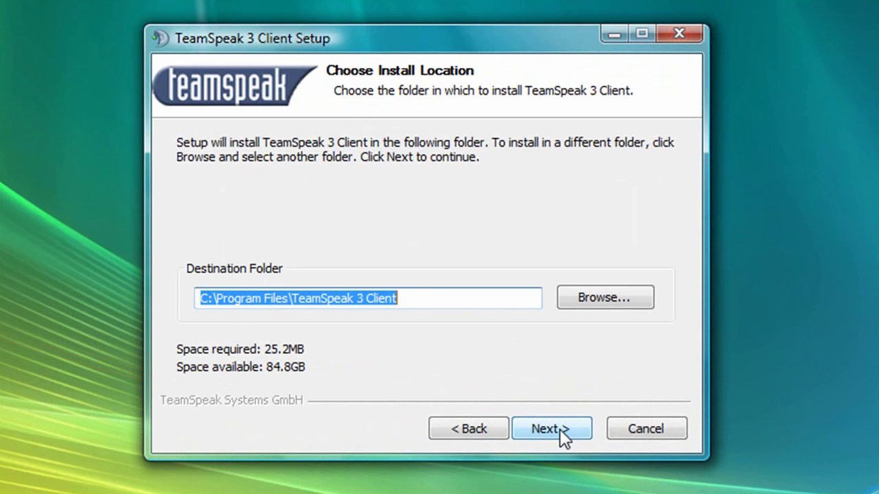
click(560, 429)
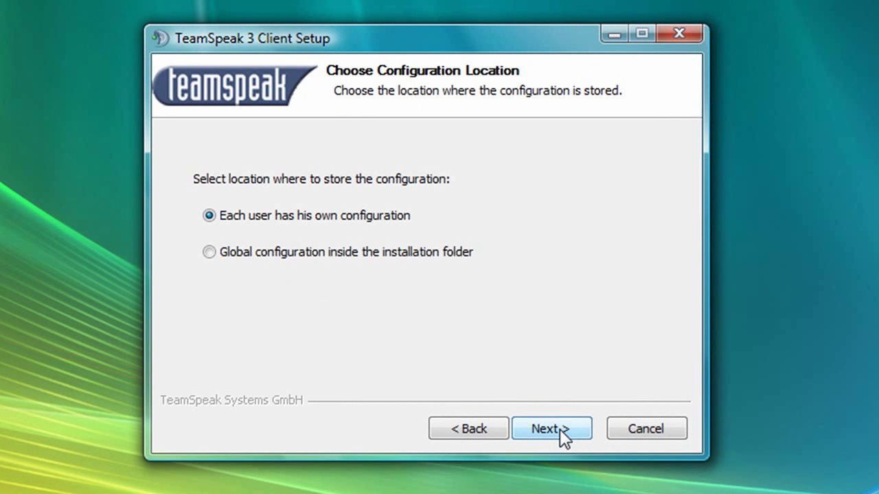
click(559, 429)
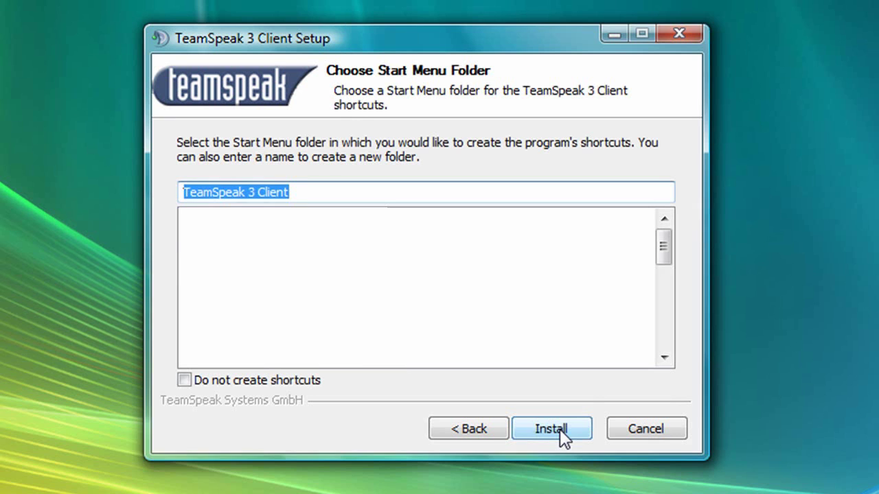
click(552, 429)
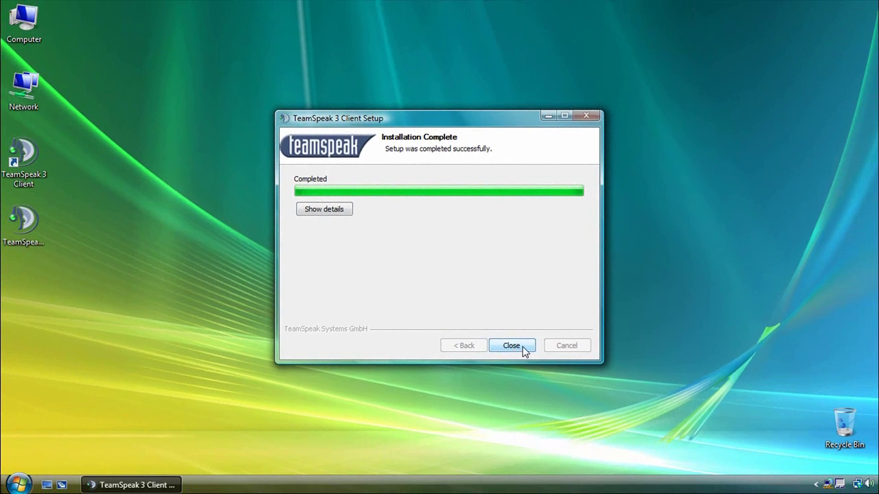
click(512, 347)
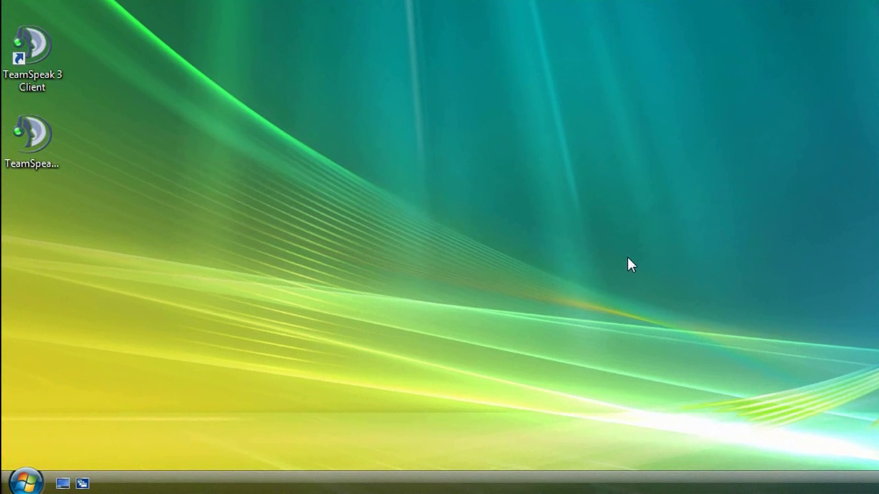
Delete the TeamSpeak installer file from the desktop, moving it to the Recycle Bin
right_click(38, 139)
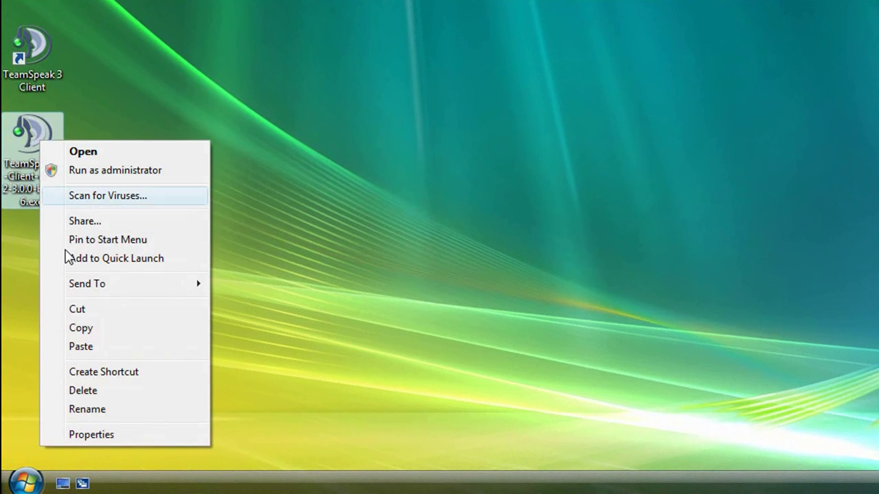
click(88, 396)
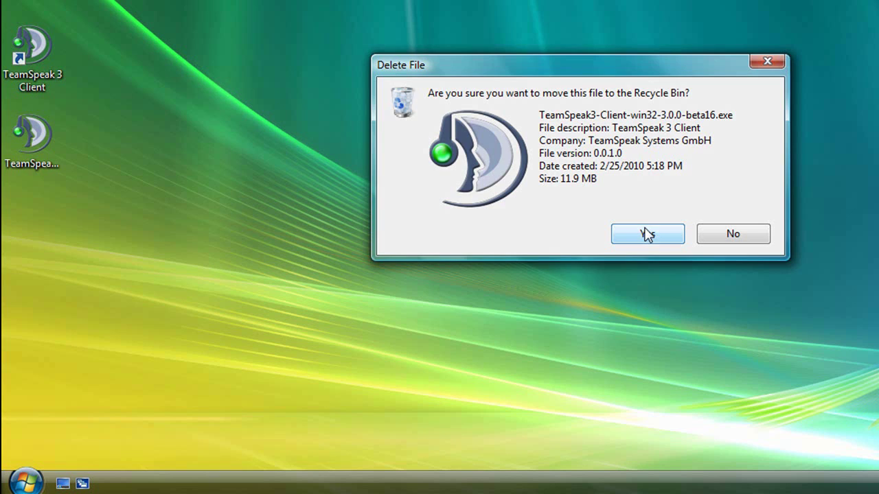
click(648, 235)
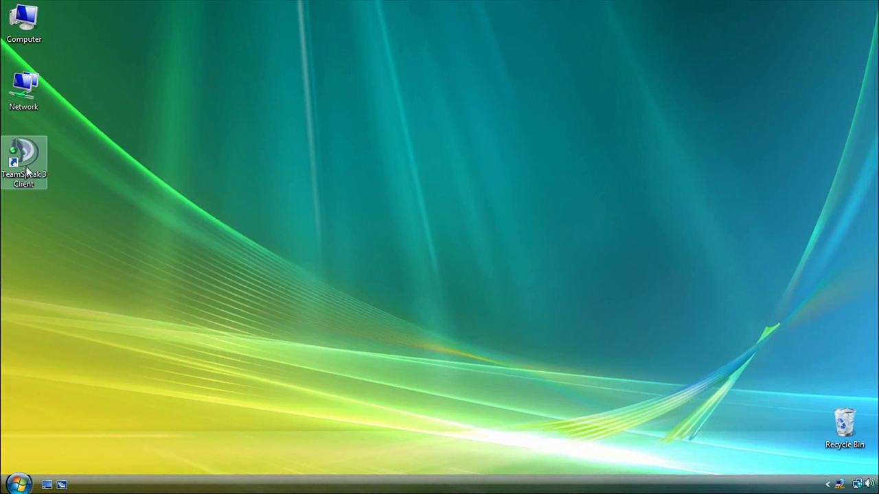
Launch the TeamSpeak 3 Client and set the nickname to Theta in its setup wizard
double_click(26, 153)
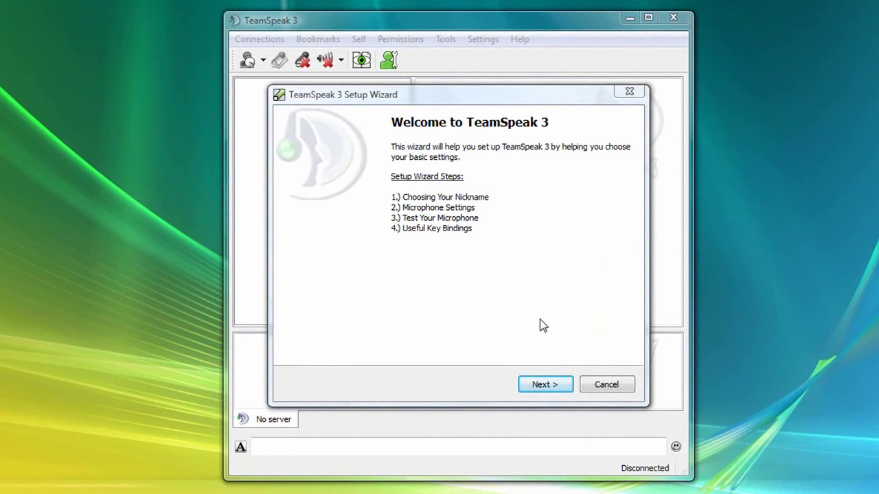
click(541, 385)
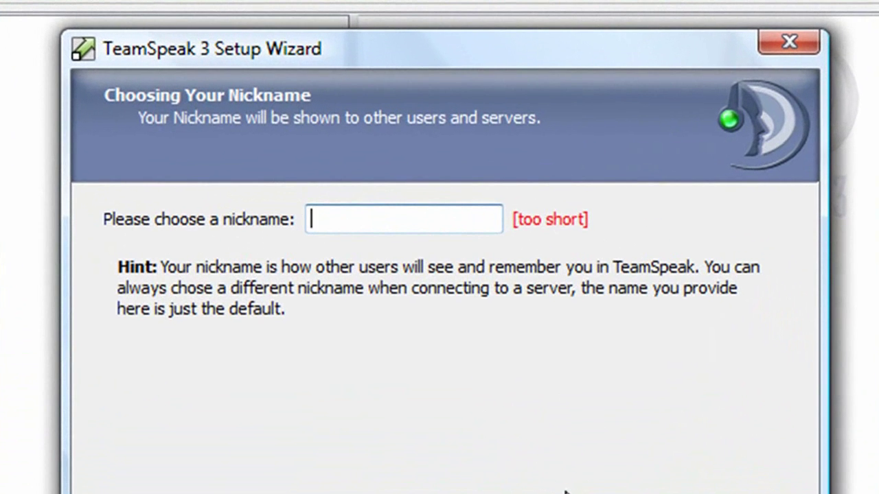
text(Theta)
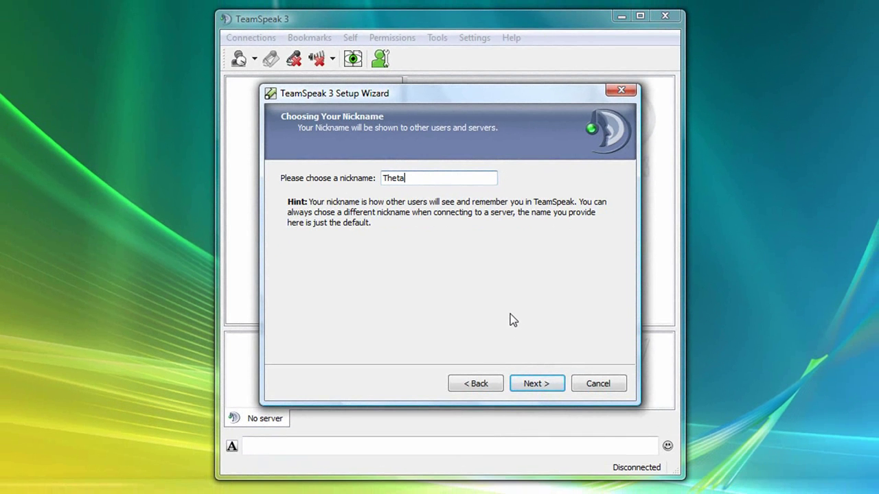
click(529, 383)
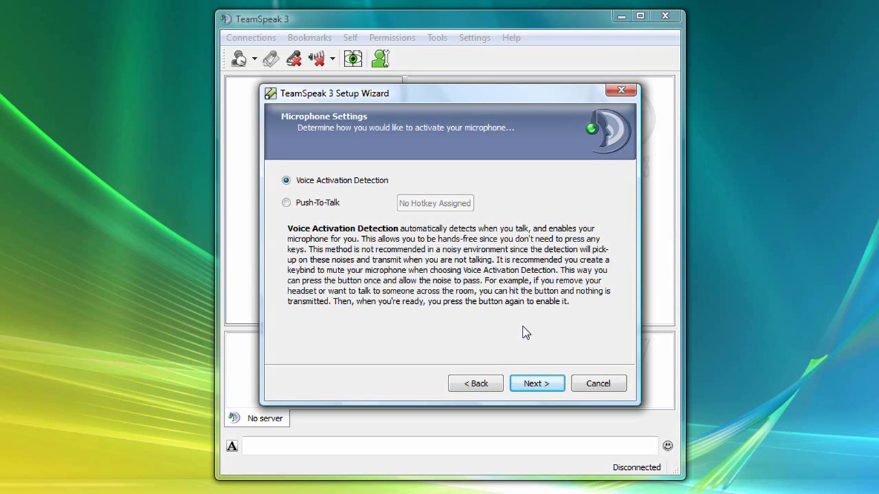
Accept Voice Activation Detection for the microphone and, with the voice test running, set the activation level to about -36
click(537, 380)
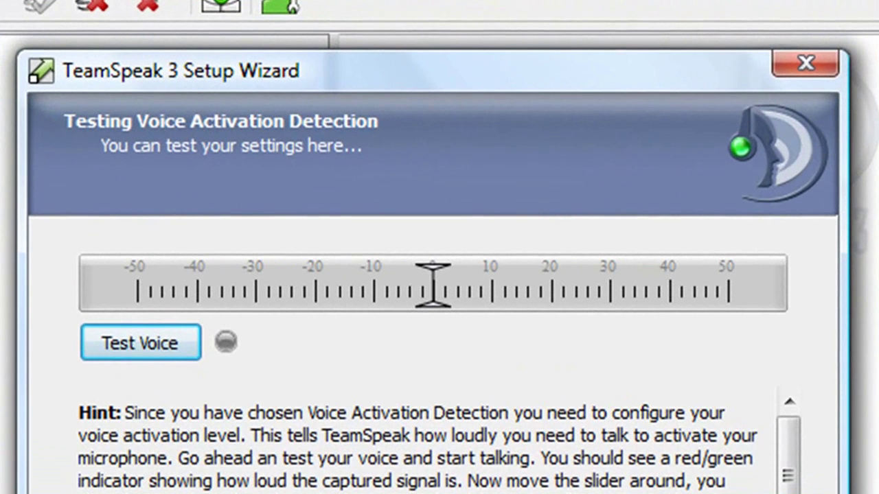
click(143, 351)
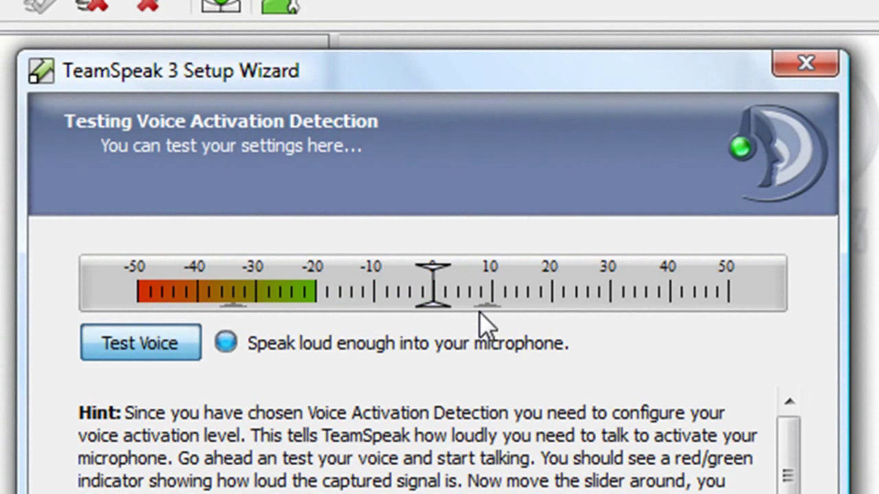
drag(435, 313, 399, 307)
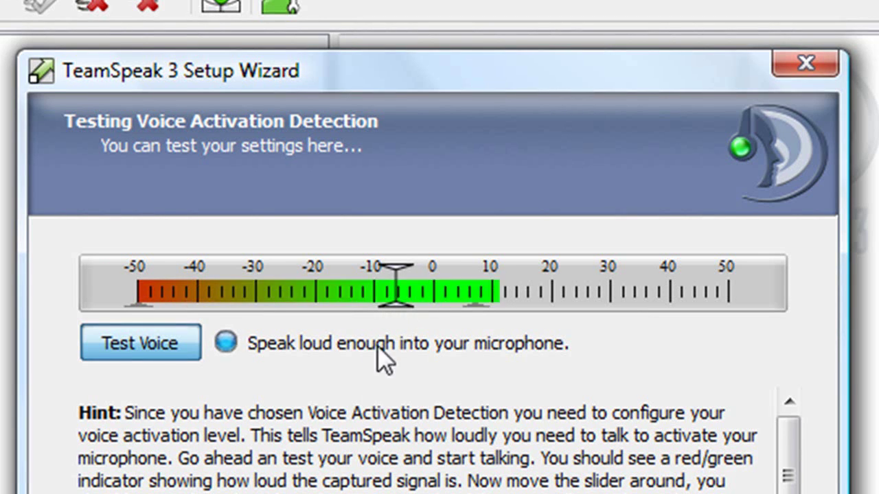
drag(394, 304, 220, 300)
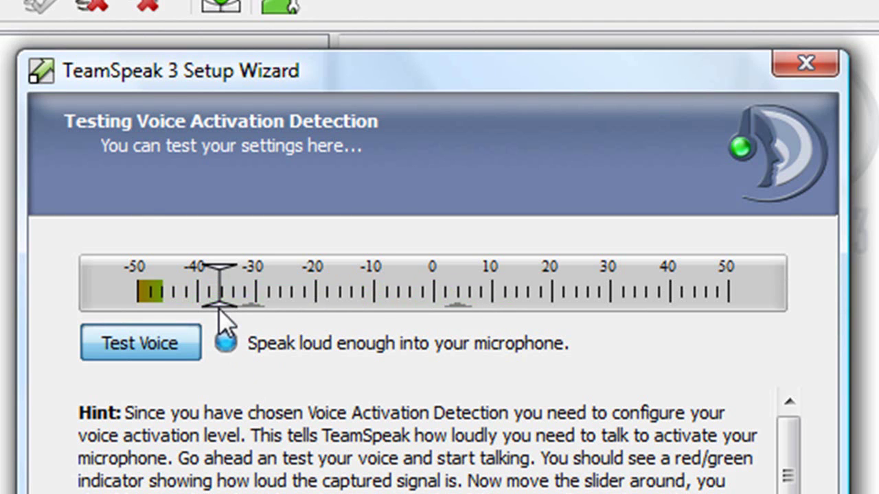
Set the voice activation level to about -10, stop the voice test and continue to the key bindings page
drag(220, 309, 403, 308)
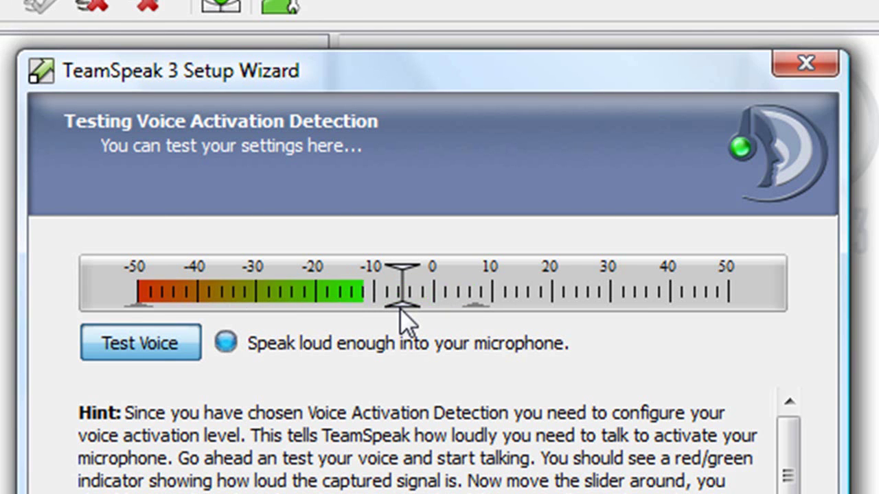
drag(400, 303, 378, 309)
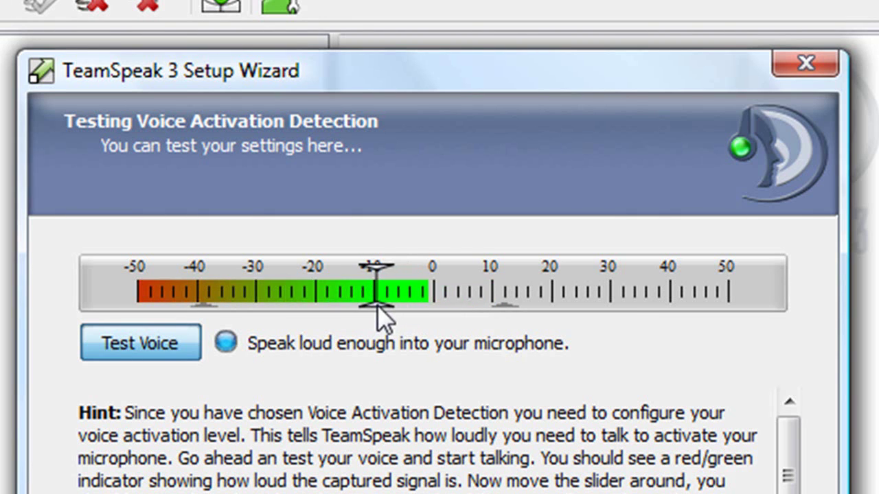
drag(377, 305, 377, 303)
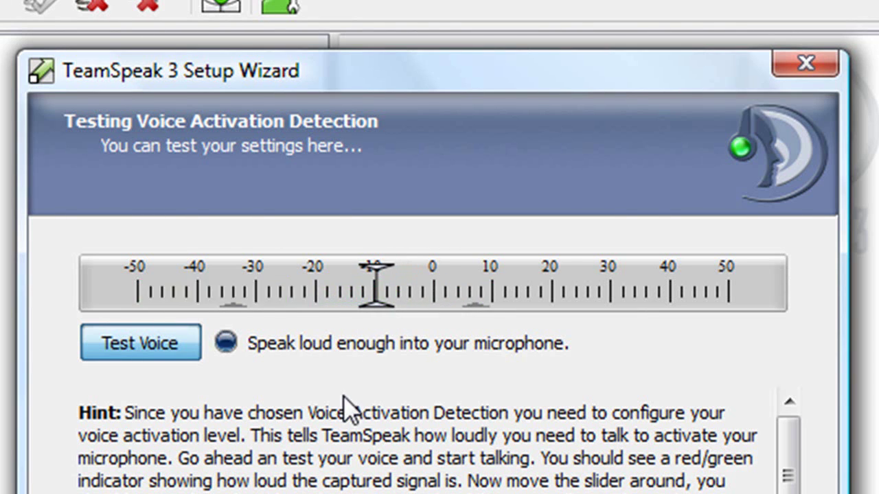
click(135, 342)
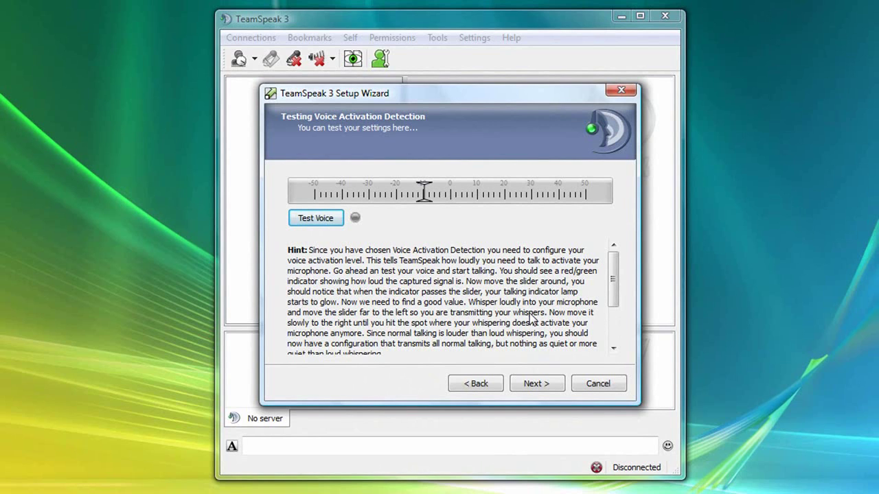
click(536, 384)
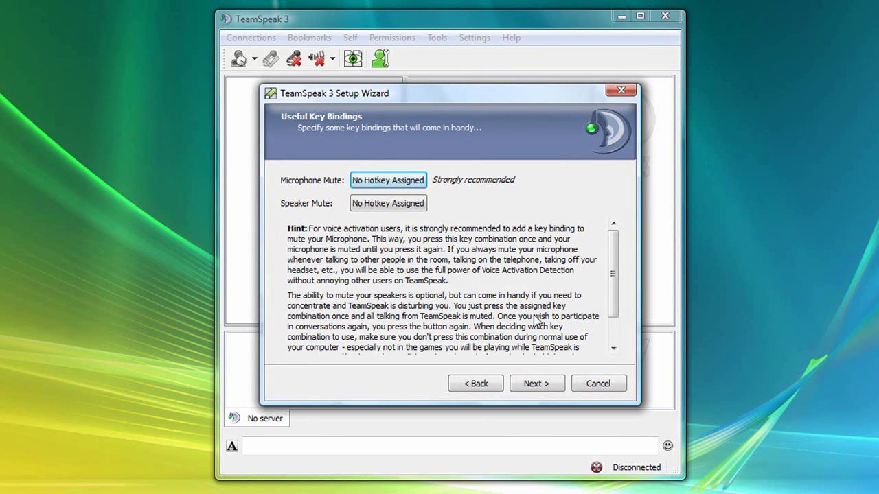
Assign Right Alt + M to Microphone Mute and Right Alt + S to Speaker Mute, and finish the setup wizard
click(382, 181)
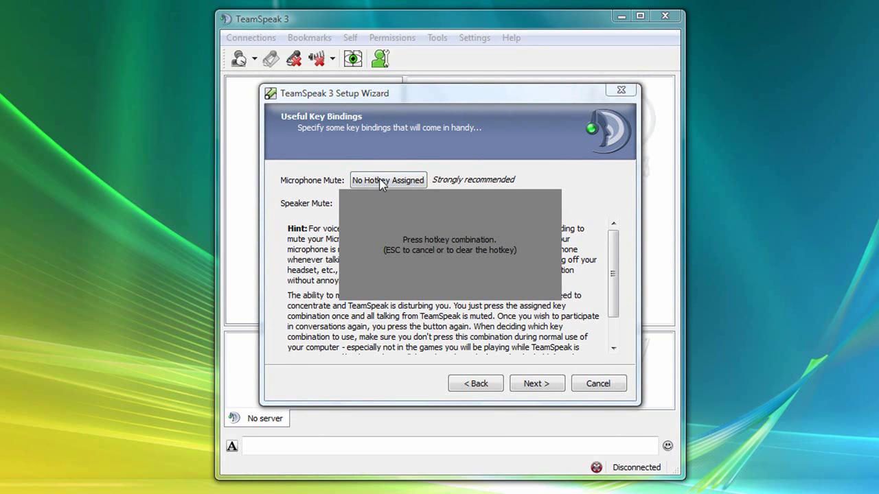
key(Alt_R+m)
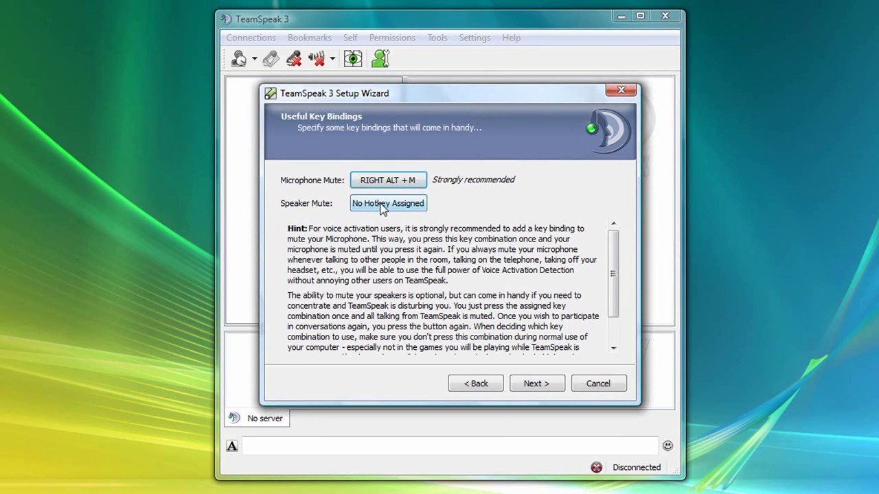
click(383, 207)
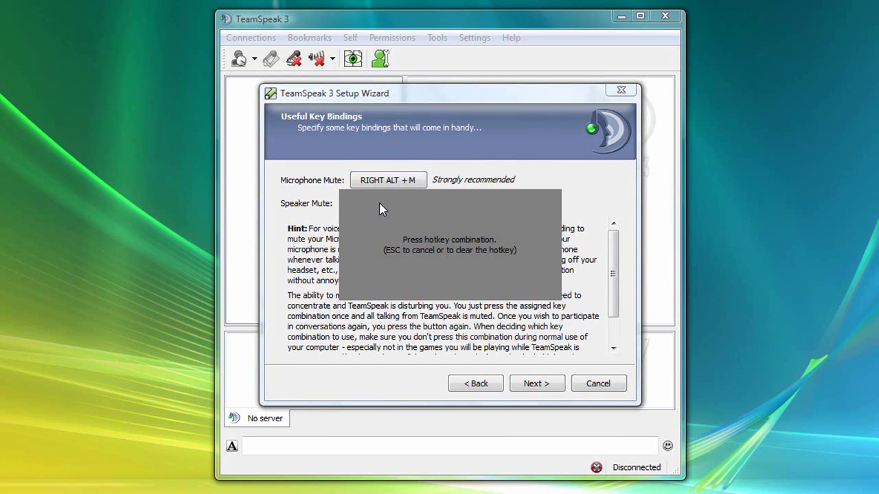
key(Alt_R+s)
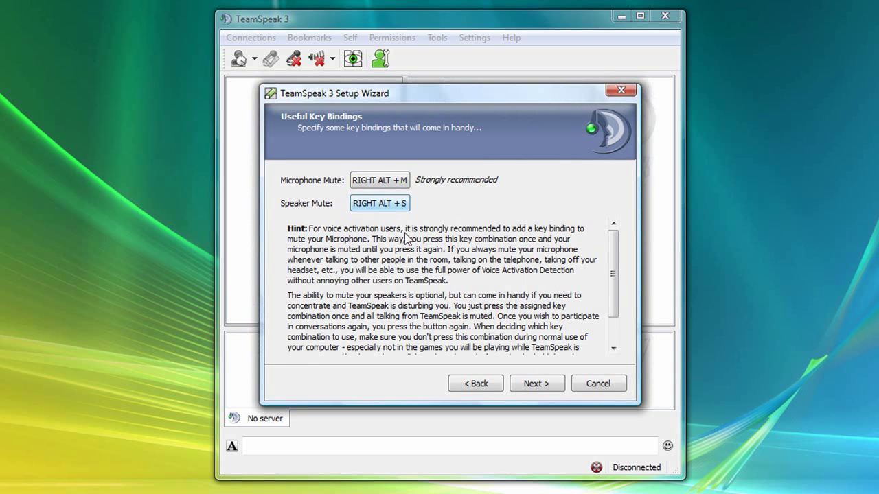
click(539, 384)
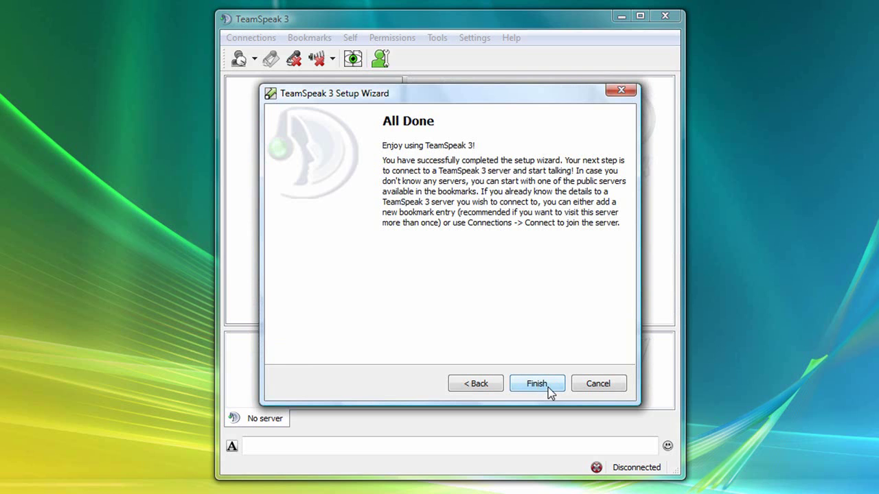
click(548, 387)
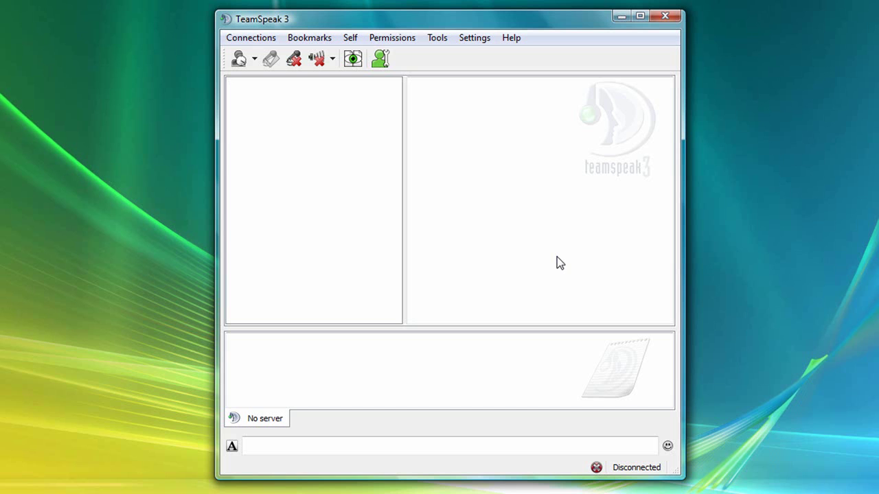
Open the Connect dialog for joining a TeamSpeak server
click(252, 39)
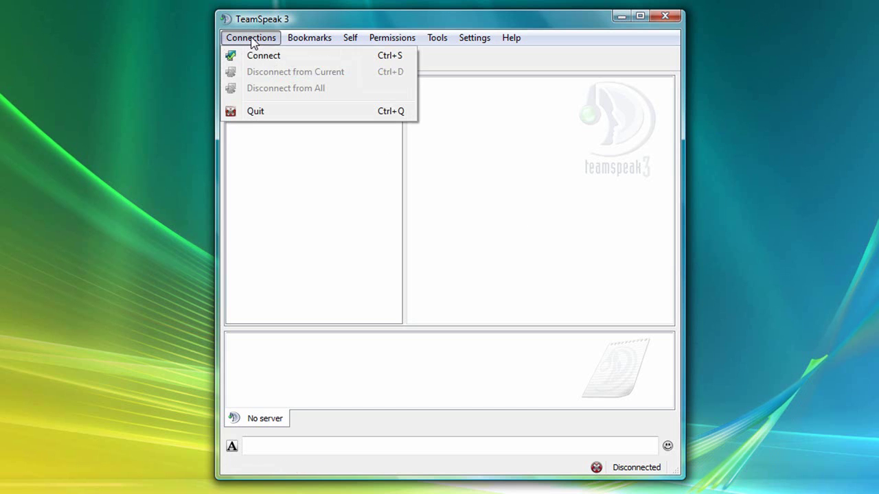
click(303, 57)
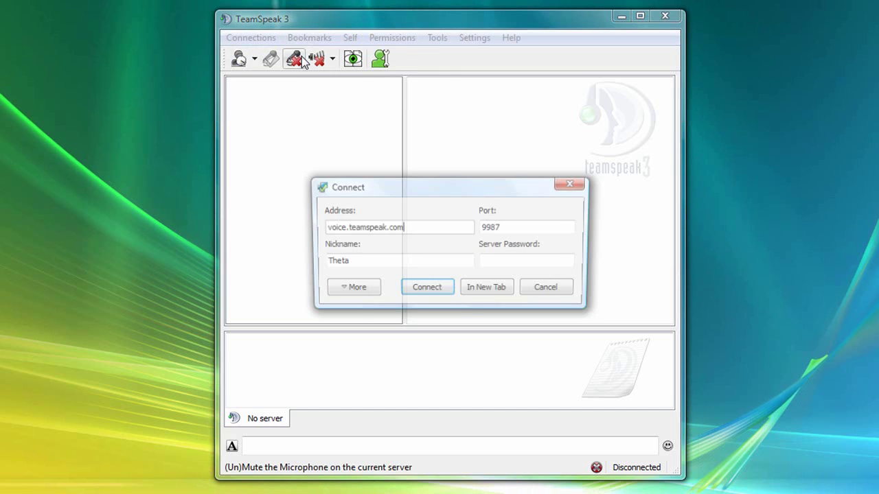